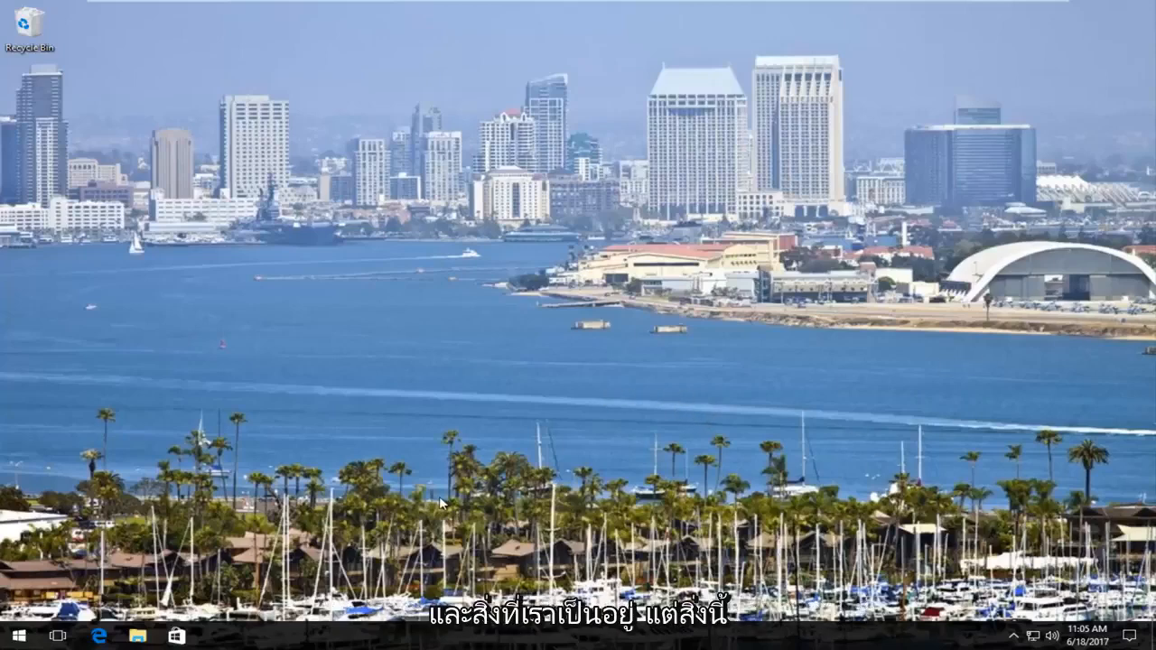
pyautogui.rightClick(810, 485)
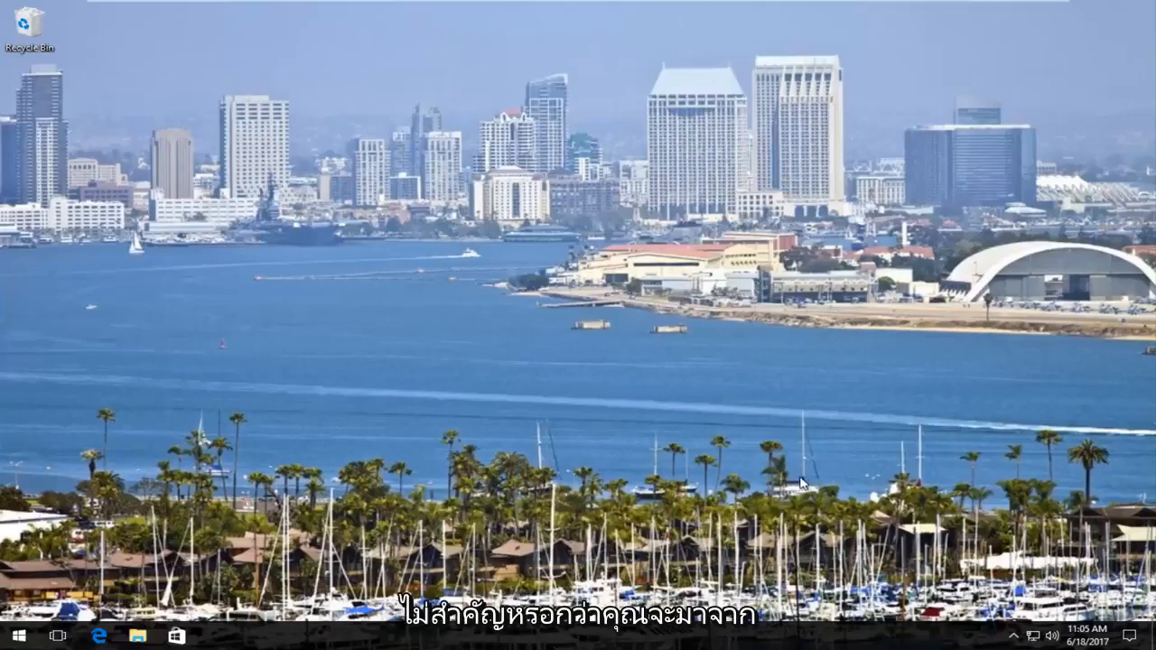
pyautogui.click(389, 336)
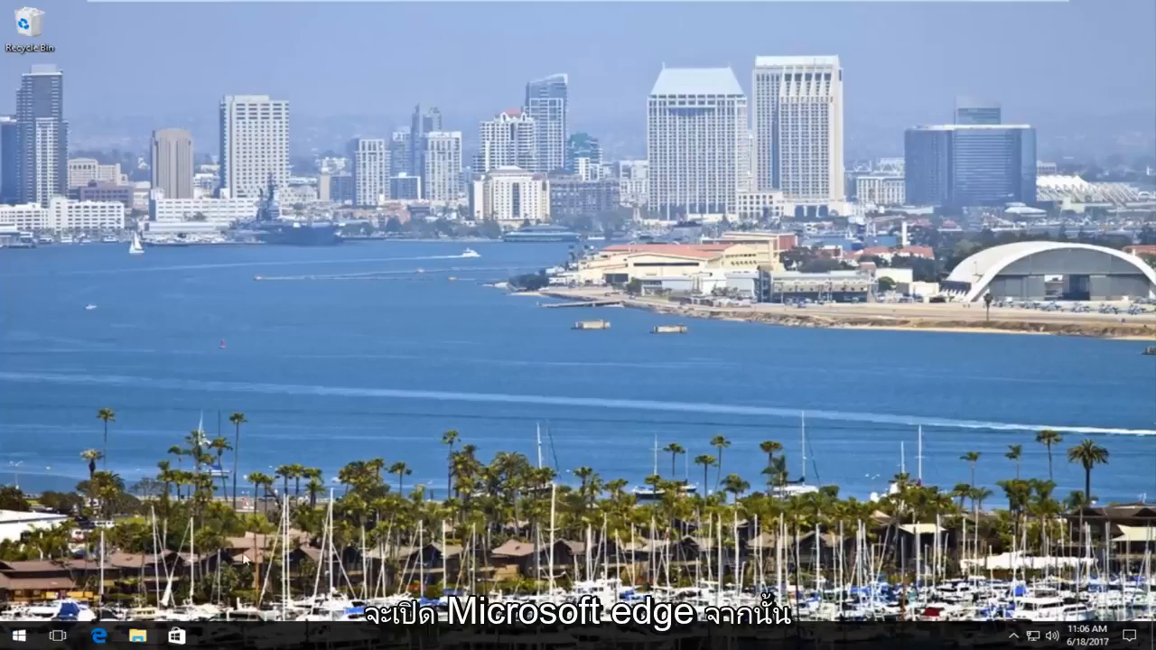
# - Open Microsoft Edge and decline Google's recommendation to use Chrome
pyautogui.press('super')
pyautogui.click(102, 636)
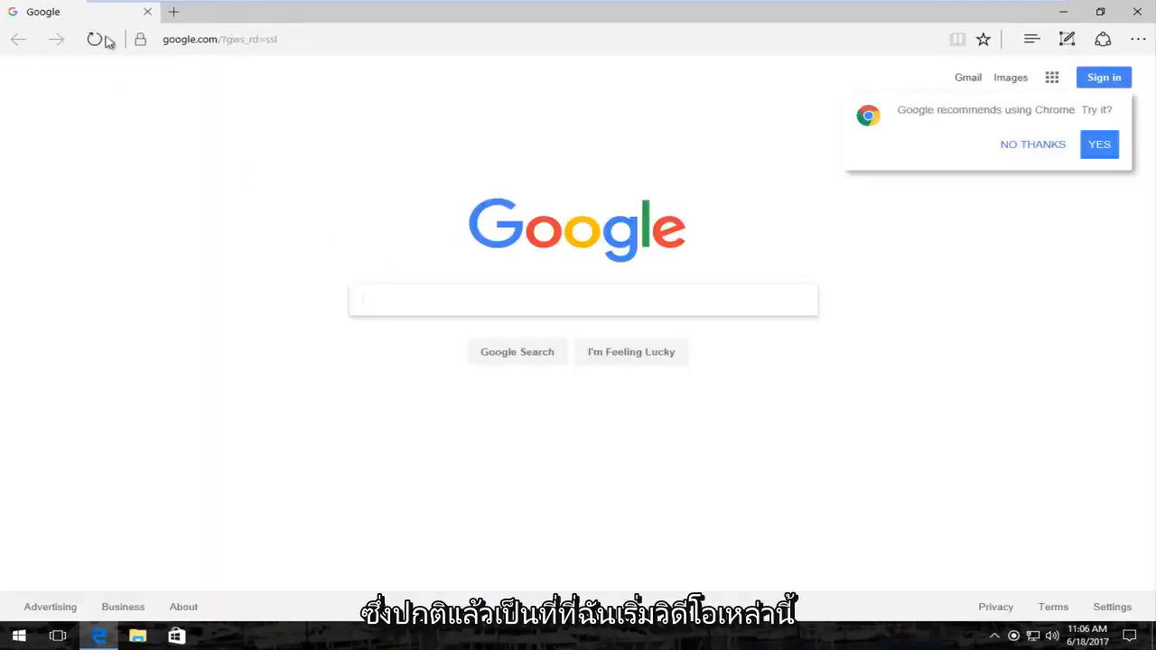
pyautogui.click(1039, 145)
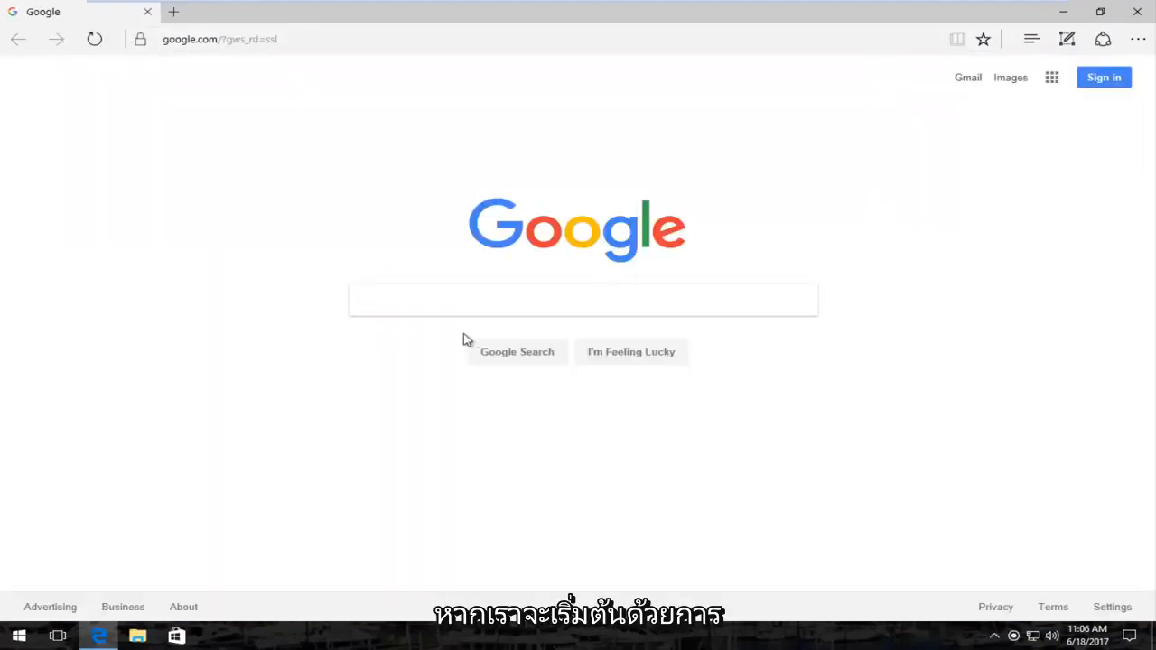
# - Search Google for "windows 10 media creation tool"
pyautogui.write('mi')
pyautogui.press('BackSpace')
pyautogui.press('BackSpace')
pyautogui.write('windows 10')
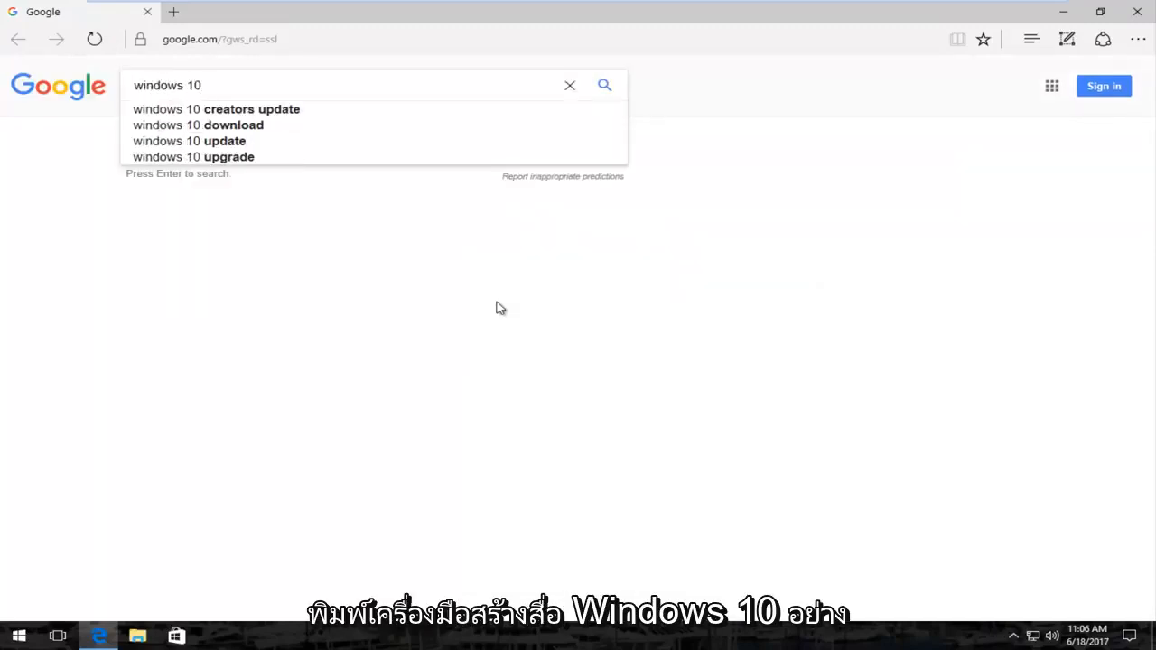
pyautogui.write(' media crea')
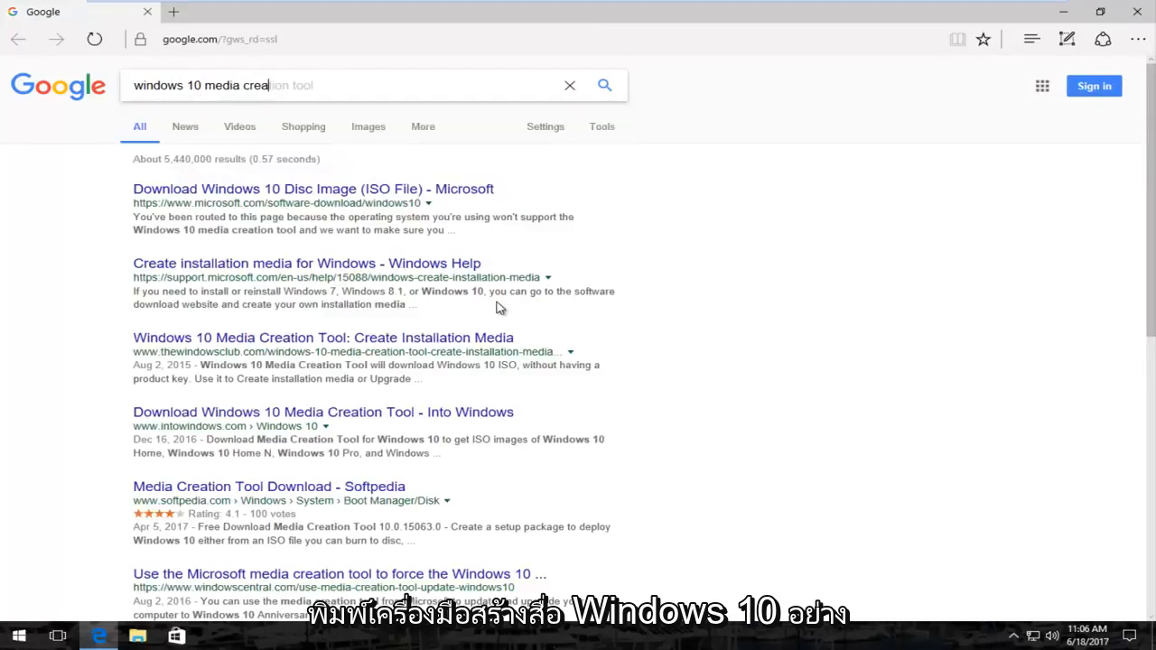
pyautogui.click(306, 108)
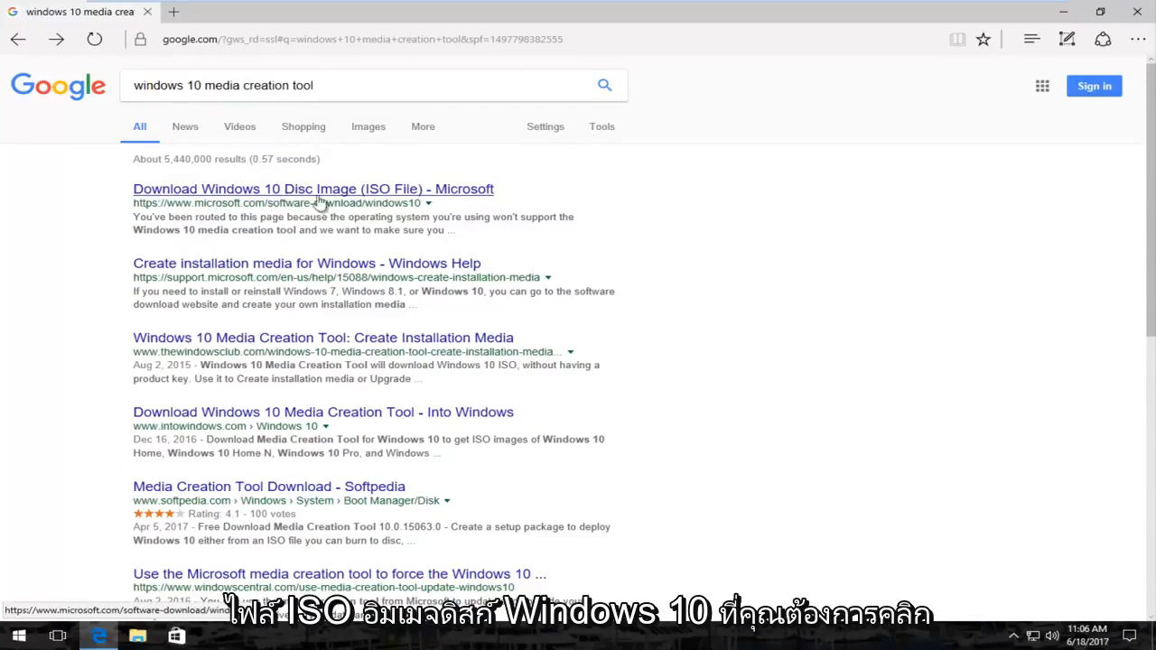
# - Open Microsoft's "Download Windows 10 Disc Image (ISO File)" result and download and save MediaCreationTool.exe
pyautogui.click(209, 196)
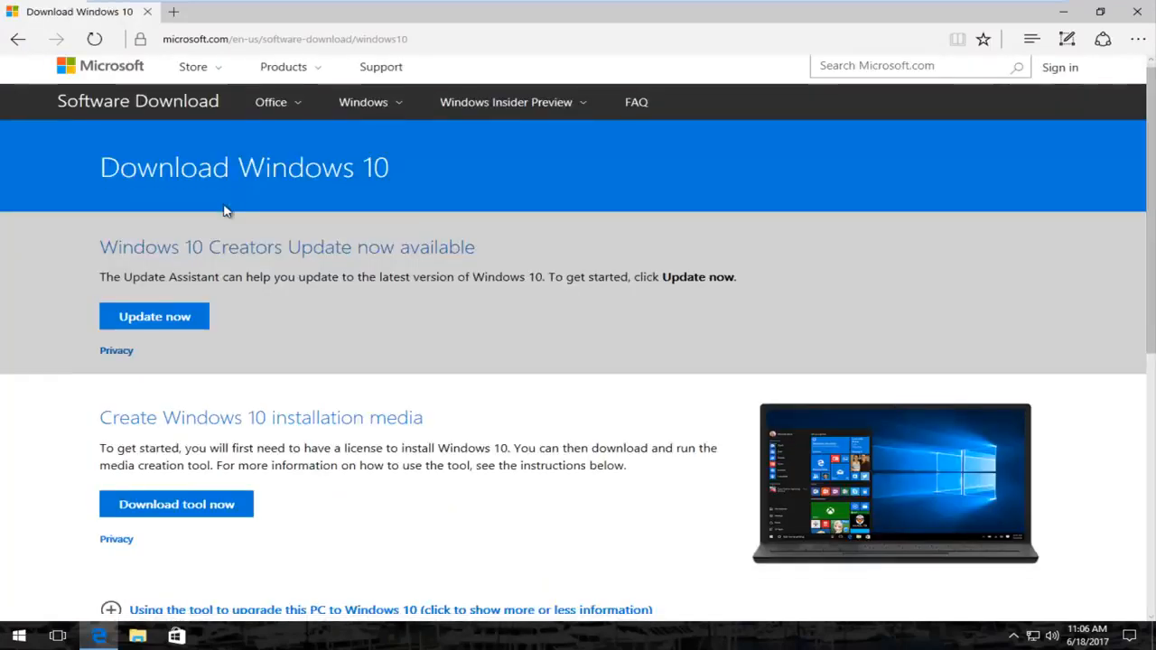
pyautogui.scroll(-3, 223, 208)
pyautogui.scroll(2, 299, 217)
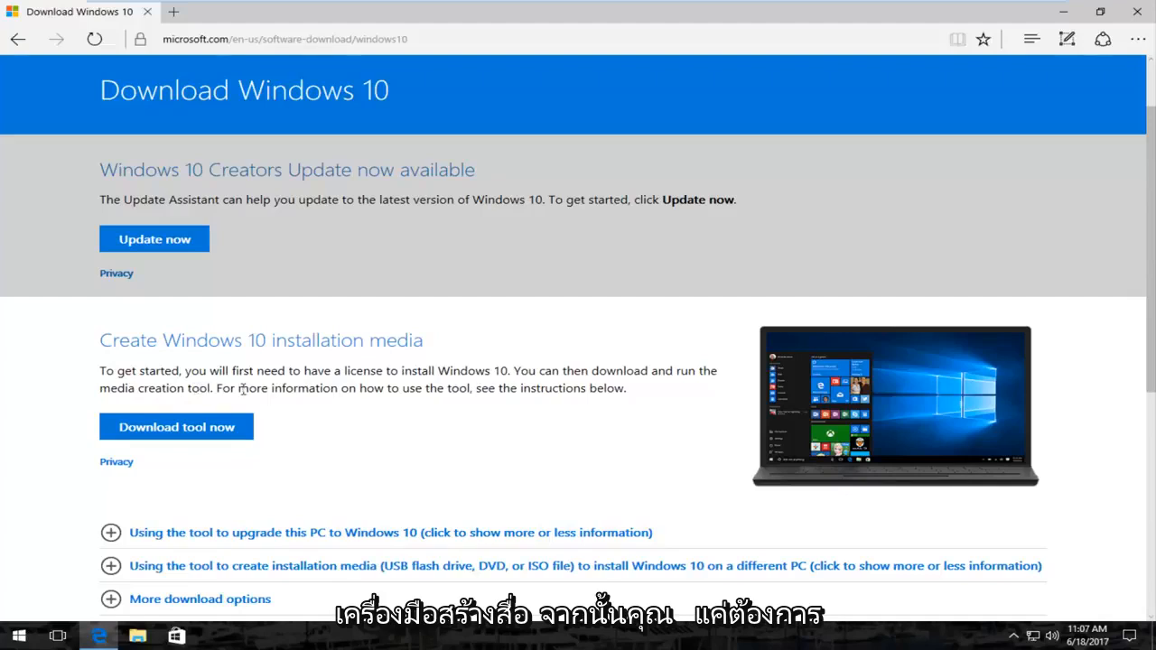
pyautogui.click(195, 438)
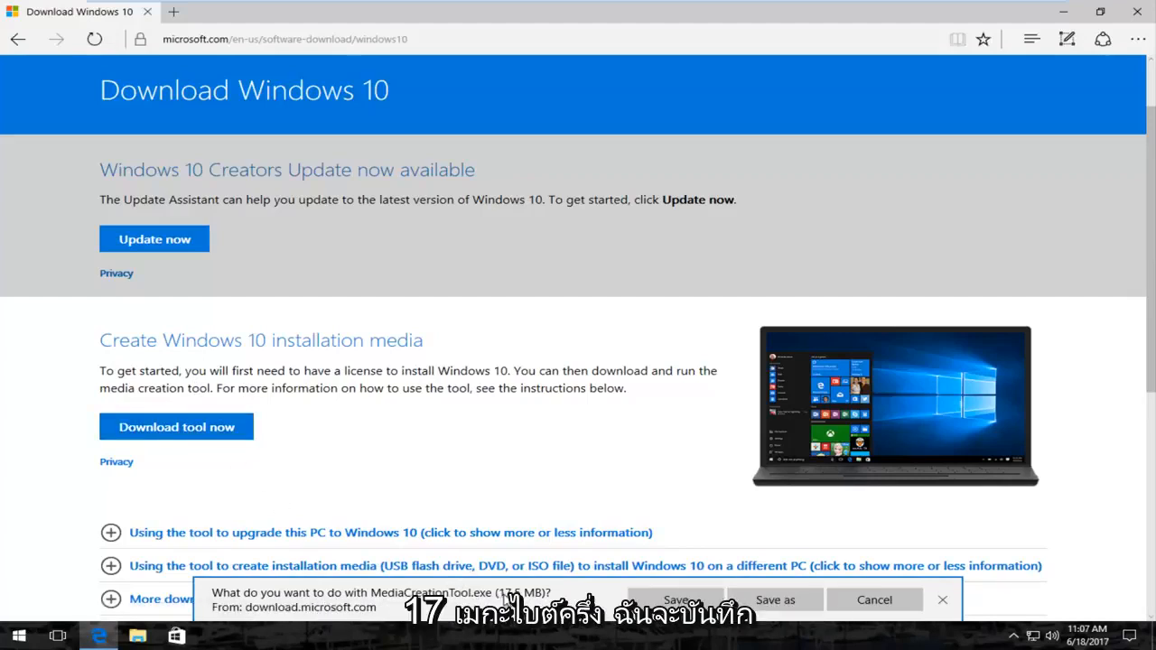
pyautogui.click(668, 600)
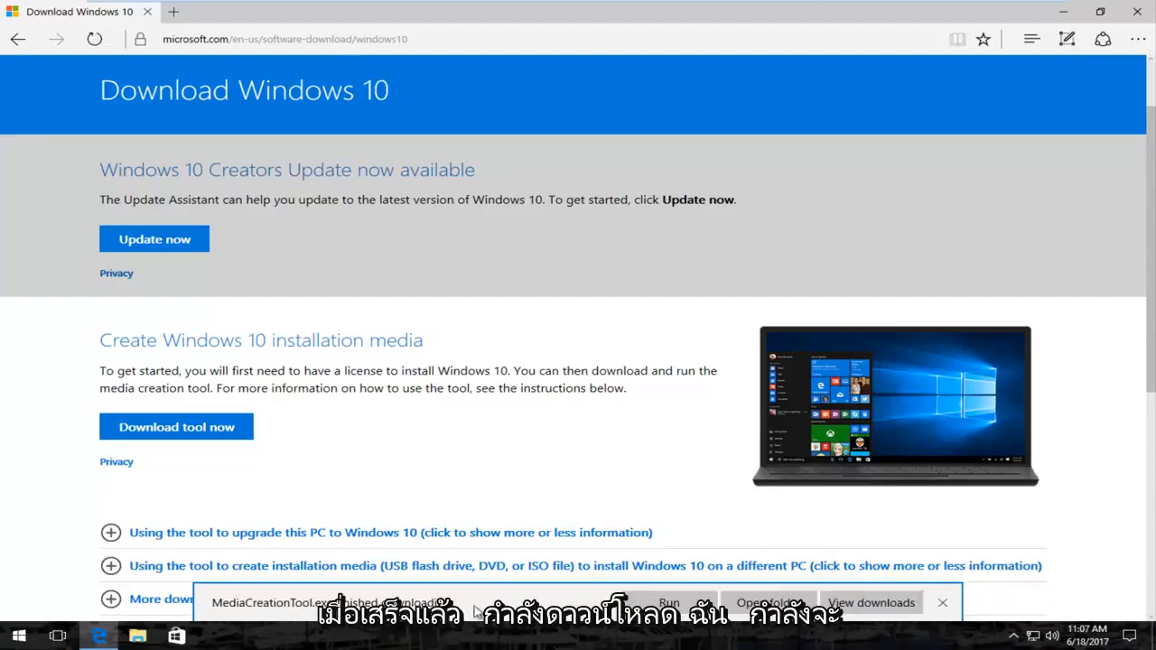
# - Run the downloaded media creation tool, allow it to make changes to the device, and accept its license terms
pyautogui.click(672, 602)
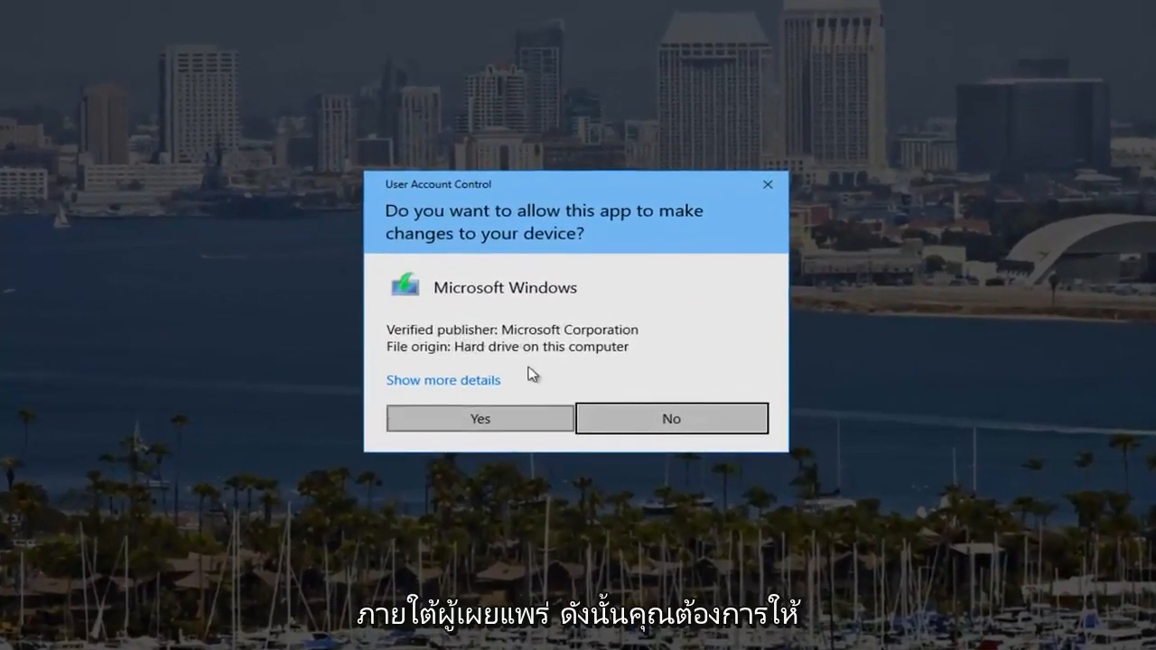
pyautogui.click(443, 420)
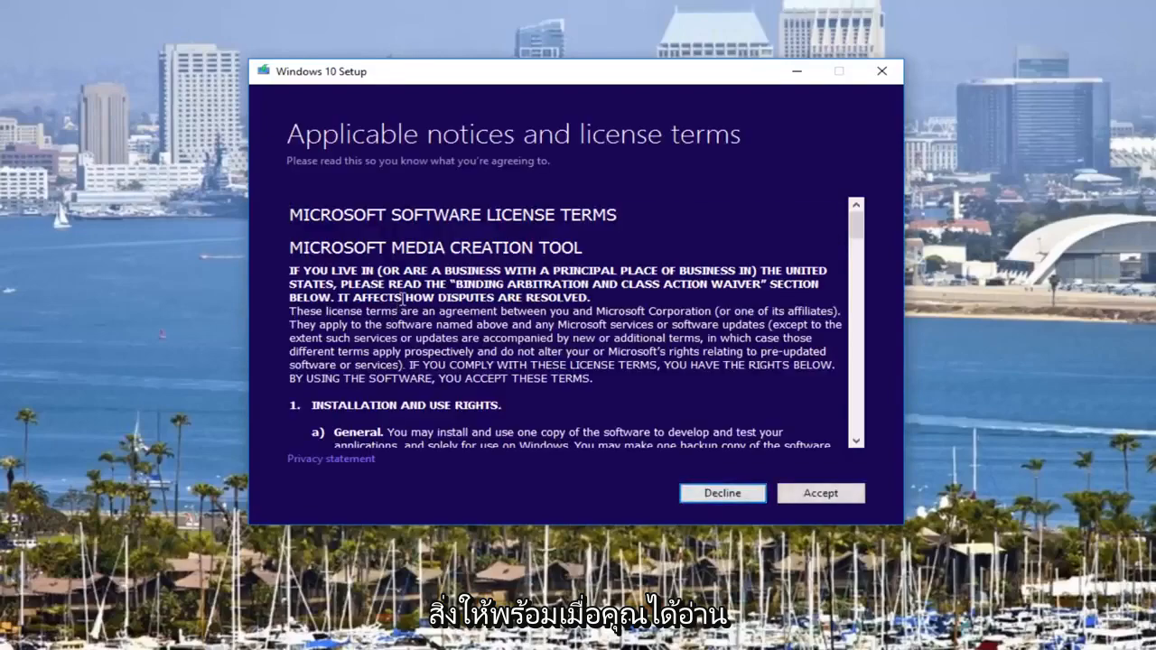
pyautogui.scroll(-20, 404, 298)
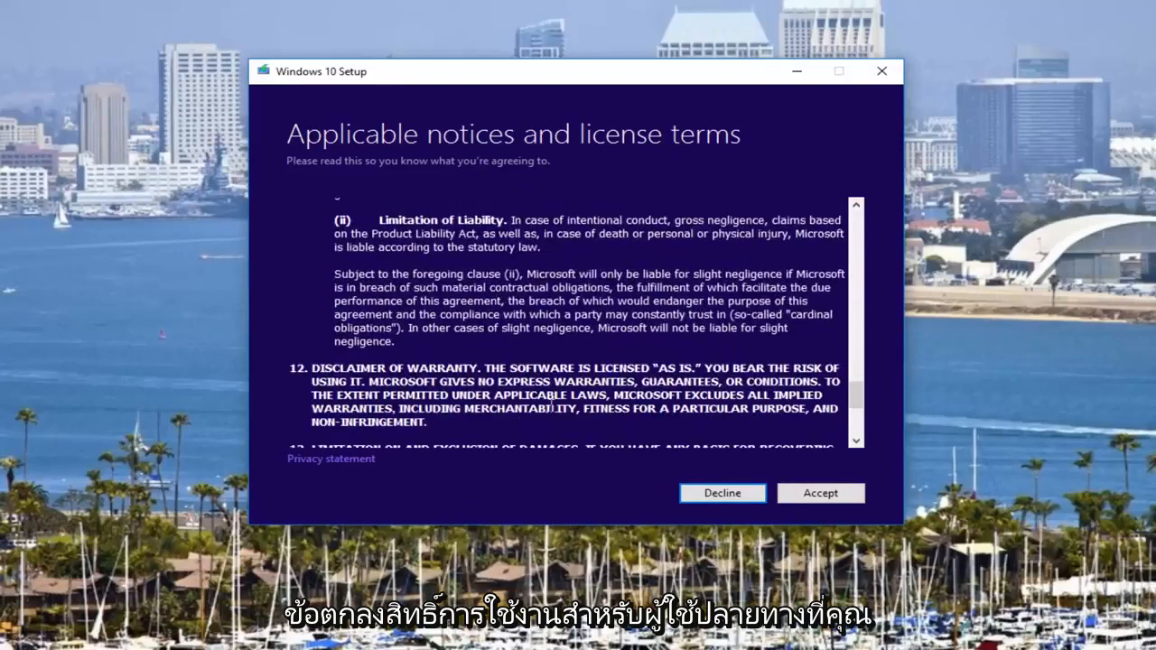
pyautogui.click(816, 495)
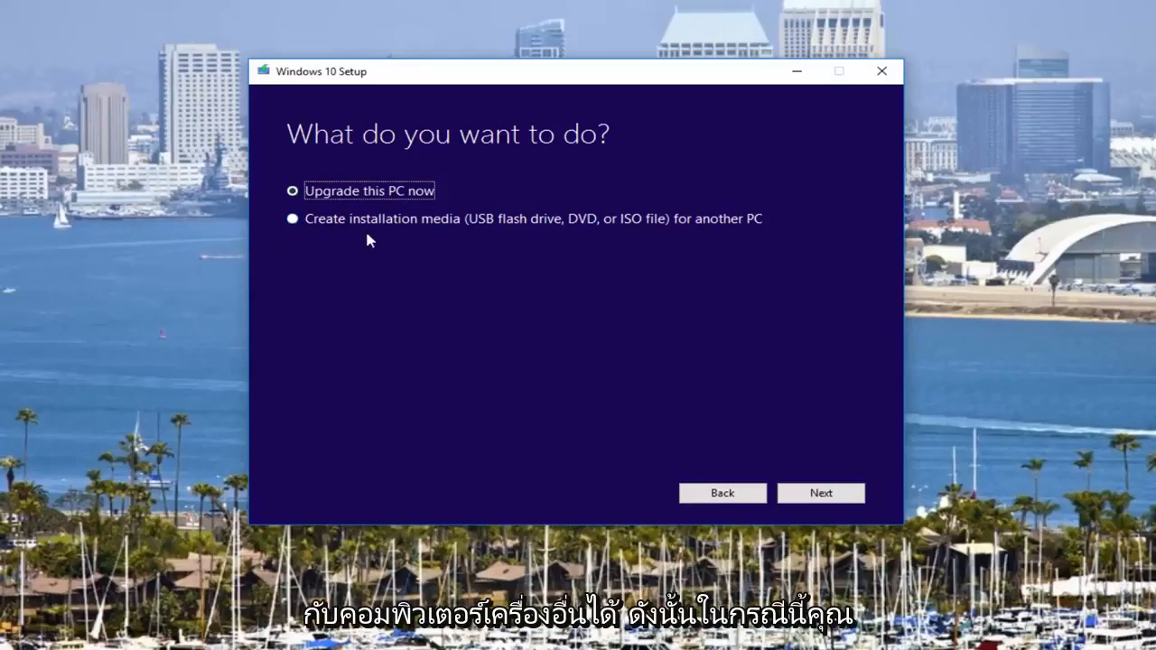
# - Choose to create installation media for another PC and turn off the recommended options for this PC
pyautogui.click(292, 220)
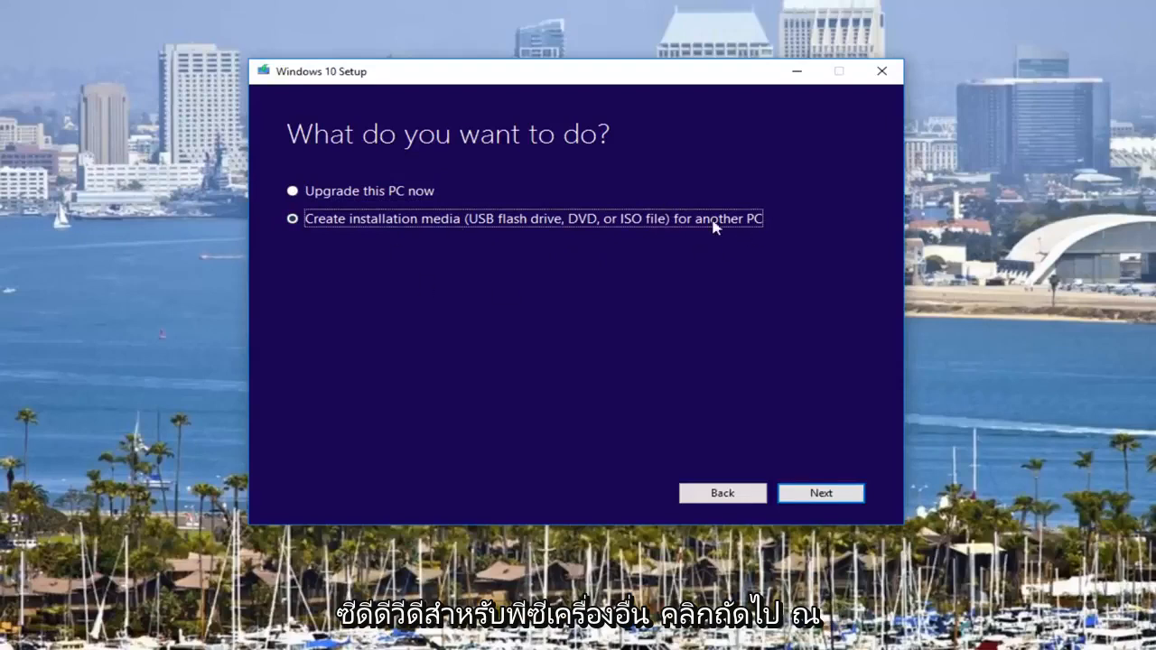
pyautogui.click(818, 491)
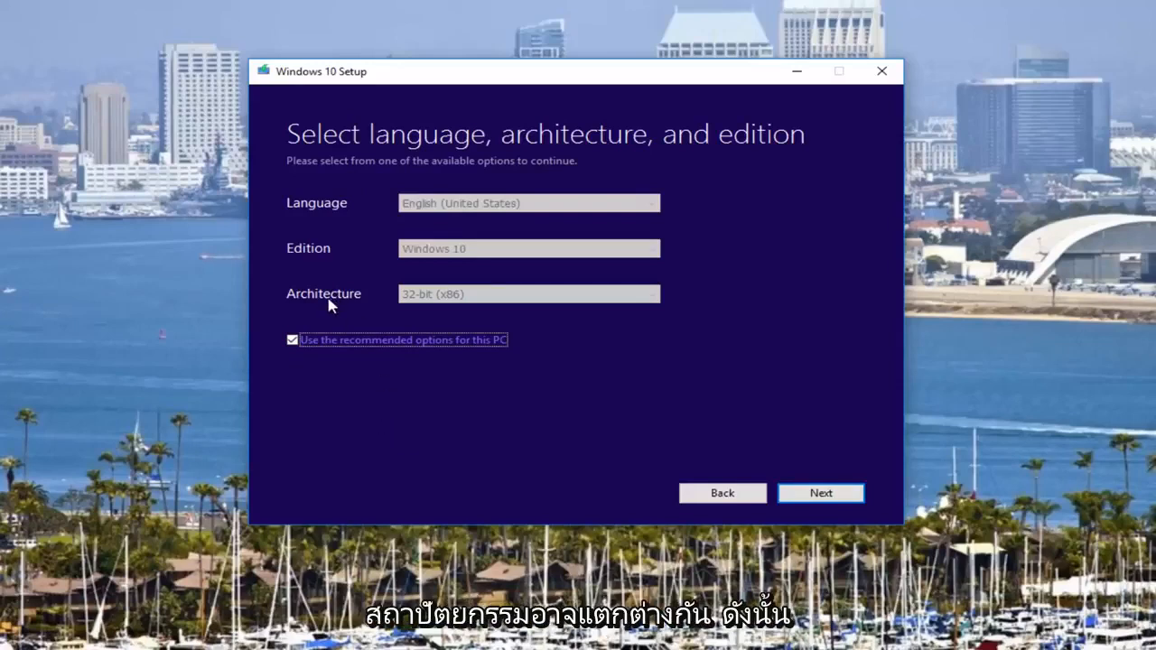
pyautogui.click(291, 343)
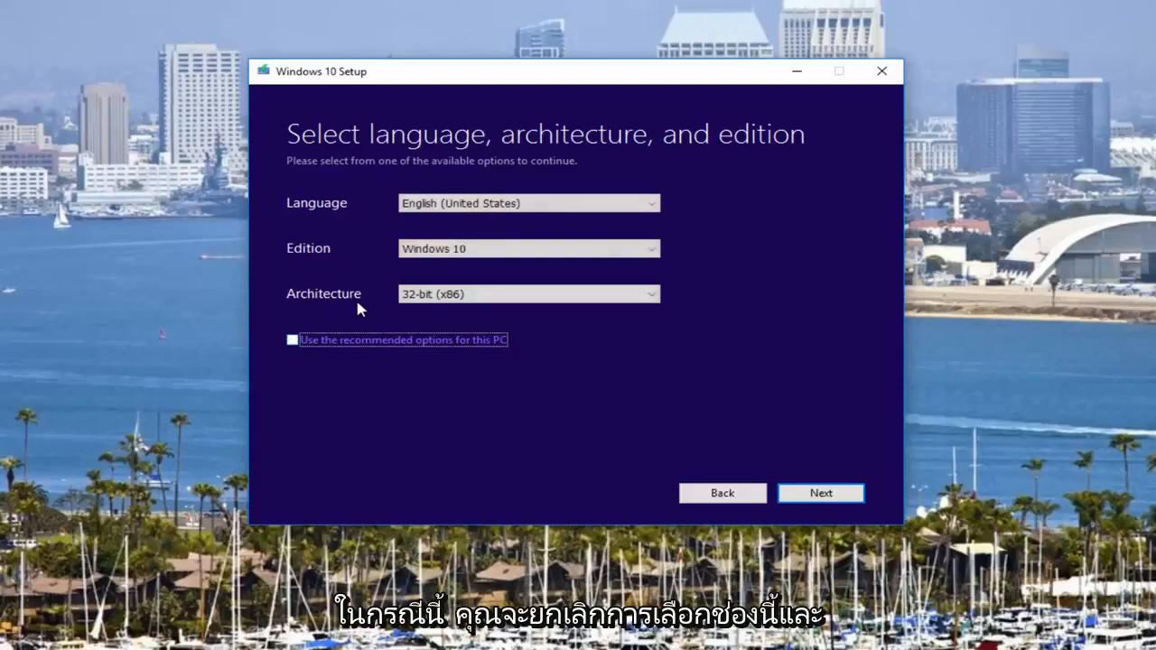
# - Review the available architecture, language and edition options without changing them, and continue to the media type choice
pyautogui.click(430, 295)
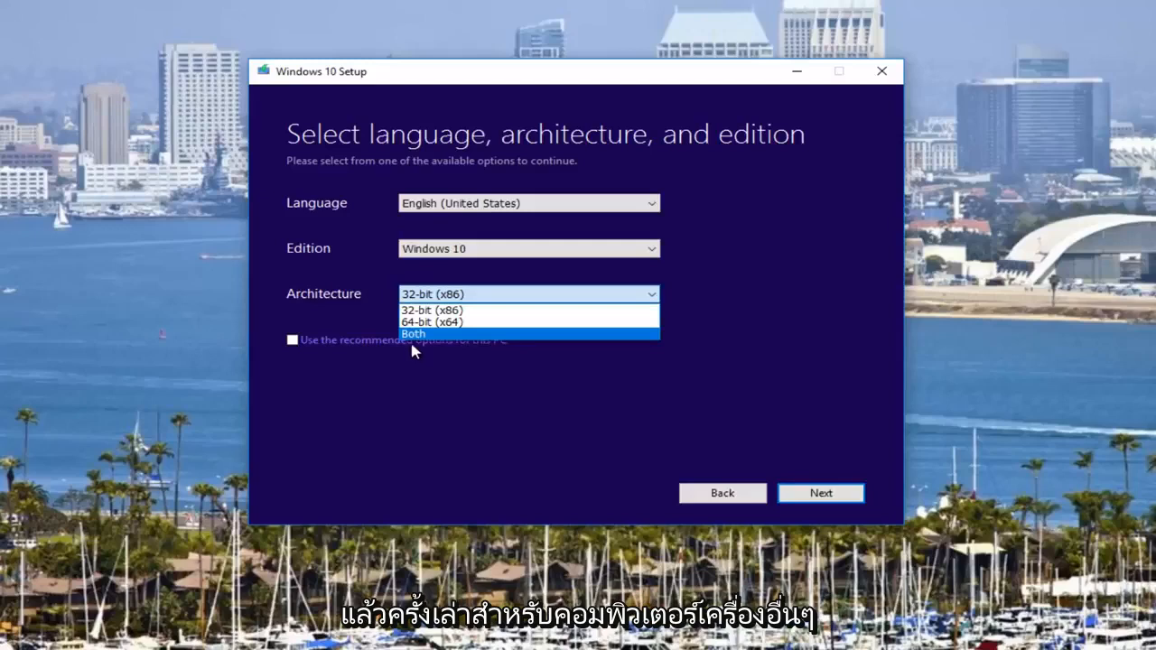
pyautogui.click(329, 292)
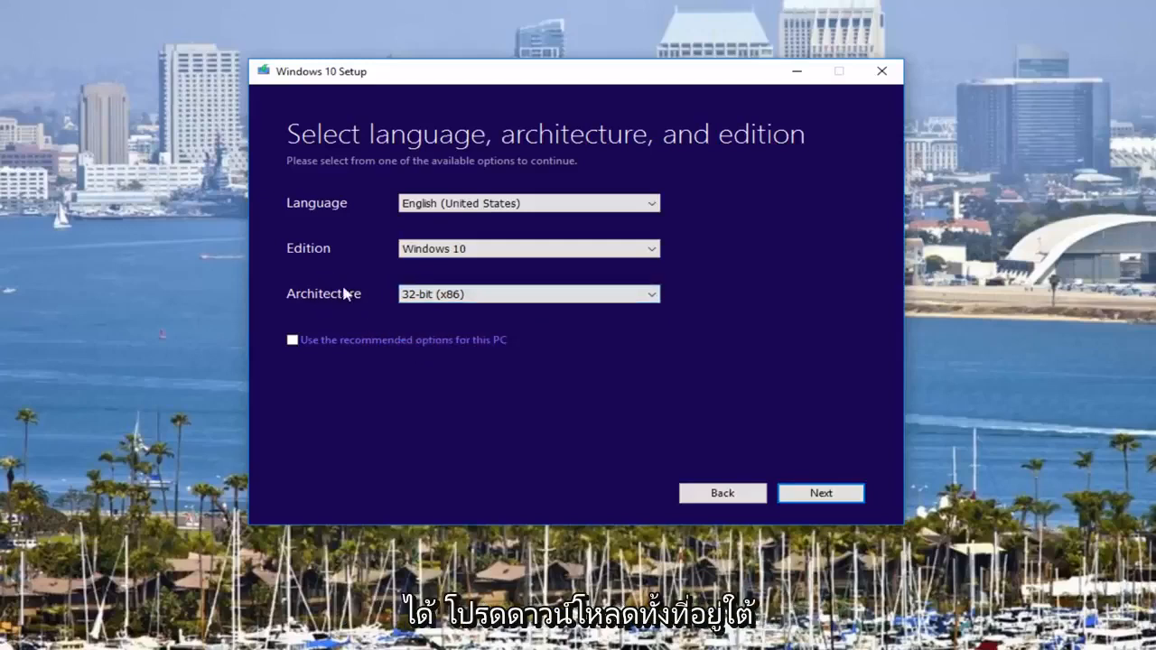
pyautogui.click(447, 204)
pyautogui.click(786, 208)
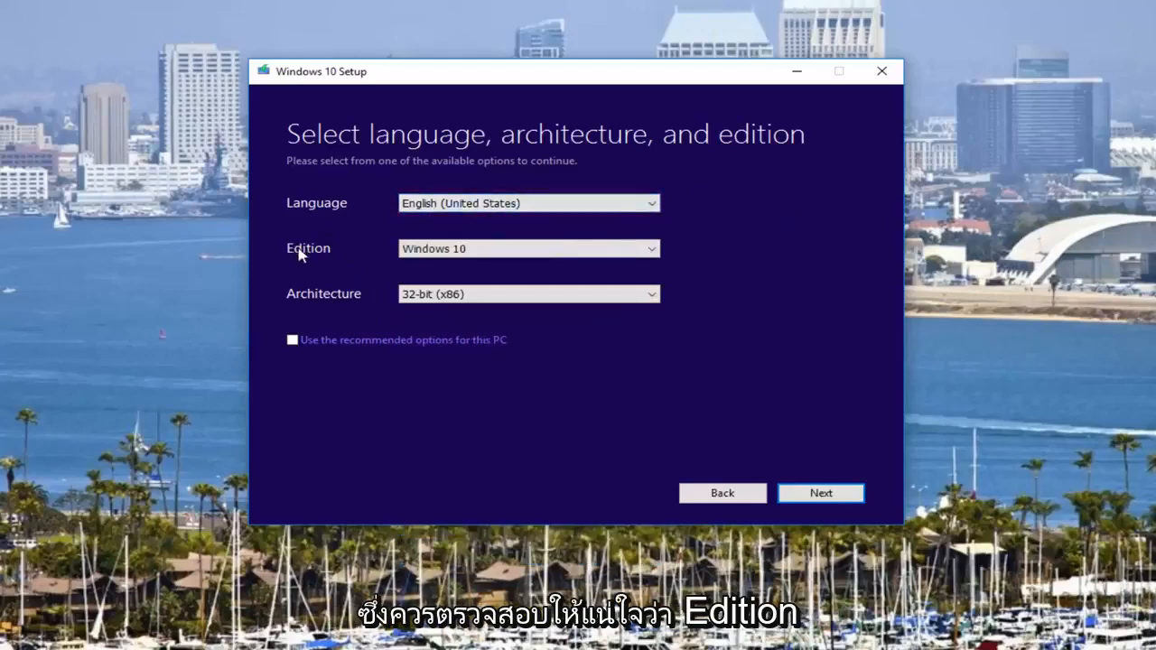
pyautogui.click(440, 252)
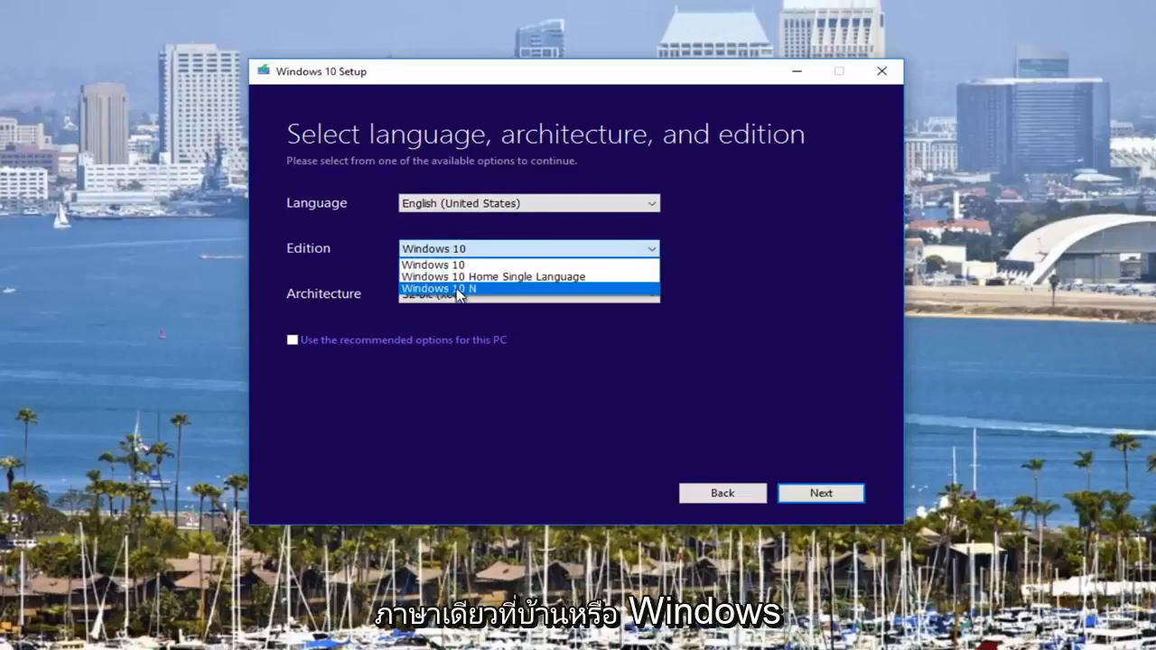
pyautogui.click(727, 250)
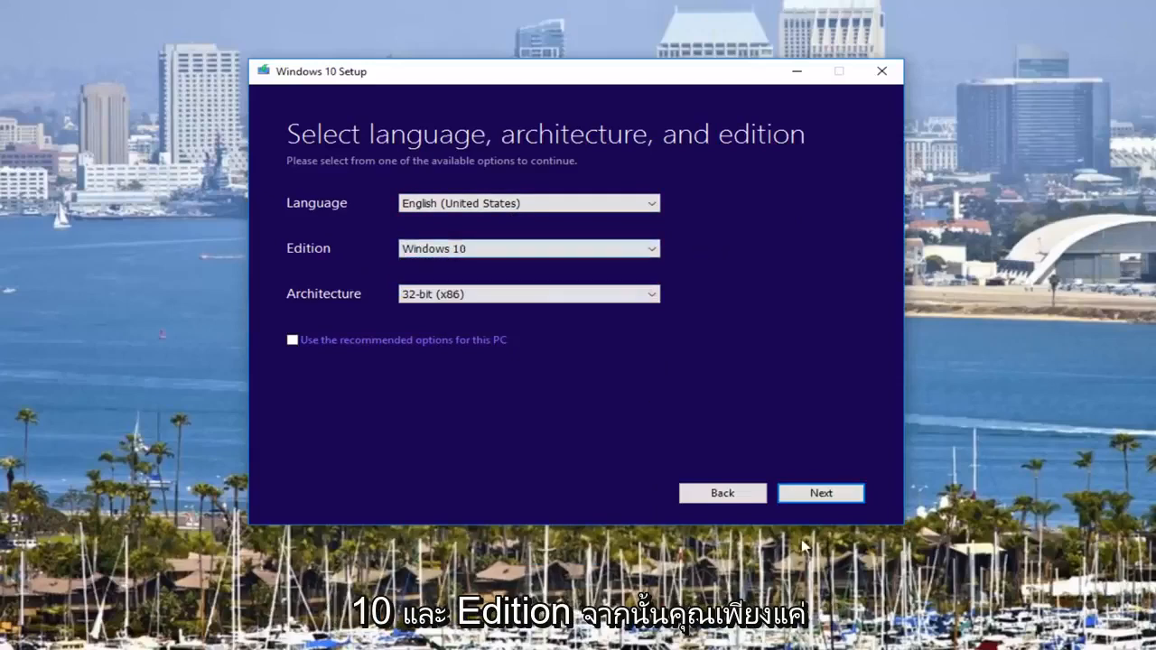
pyautogui.click(806, 496)
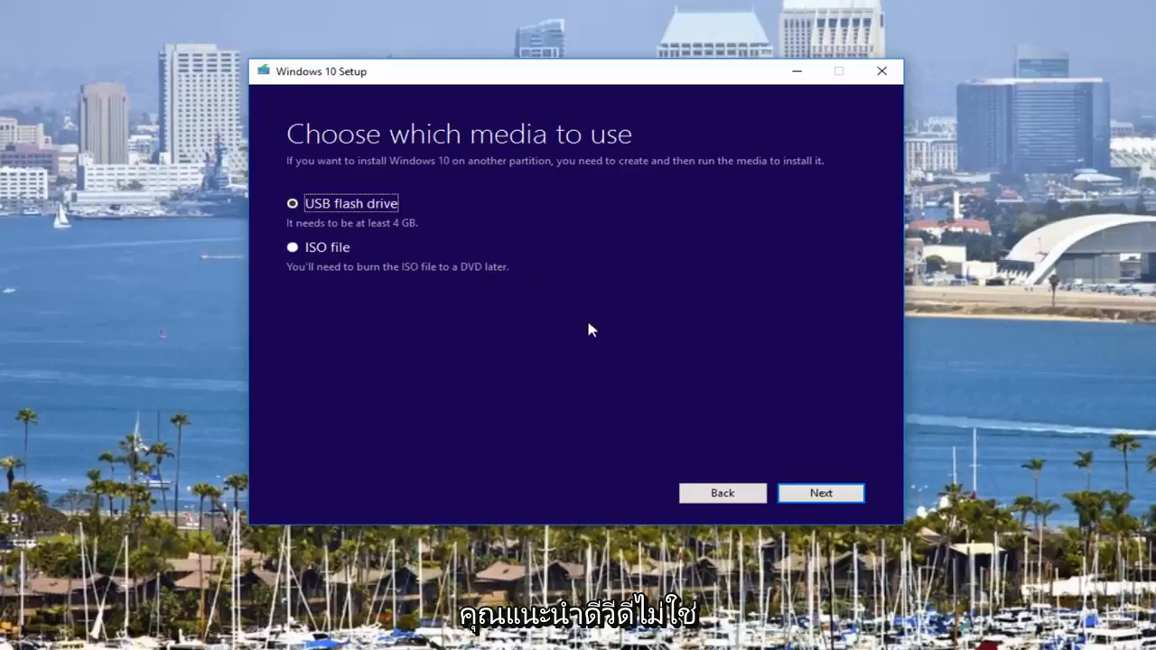
# - Return to the initial setup choice, select Upgrade this PC now, and start the Windows 10 download
pyautogui.click(712, 498)
pyautogui.click(709, 496)
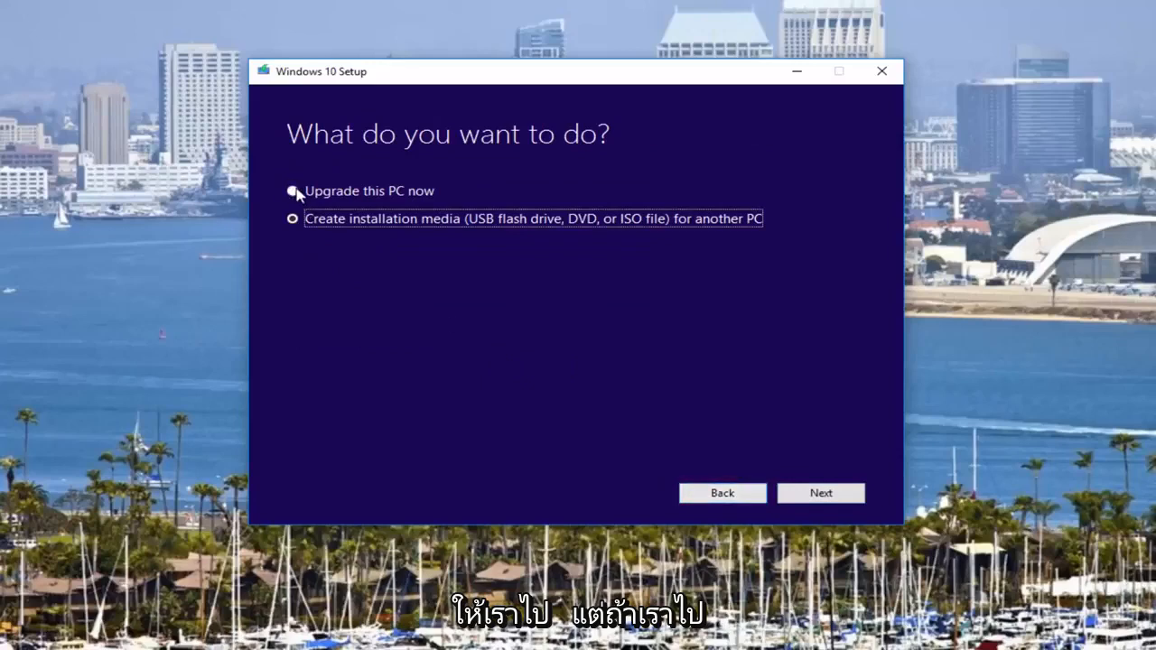
pyautogui.click(293, 192)
pyautogui.click(799, 492)
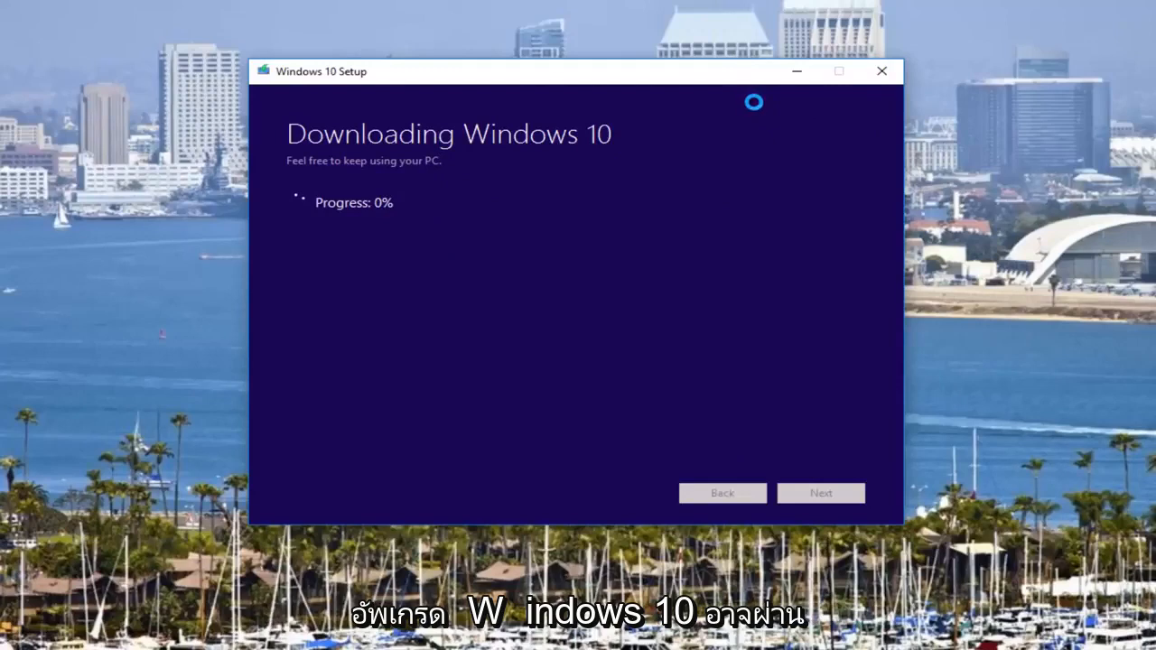
# - Quit Windows 10 Setup during the download and confirm quitting
pyautogui.hotkey('alt', 'F4')
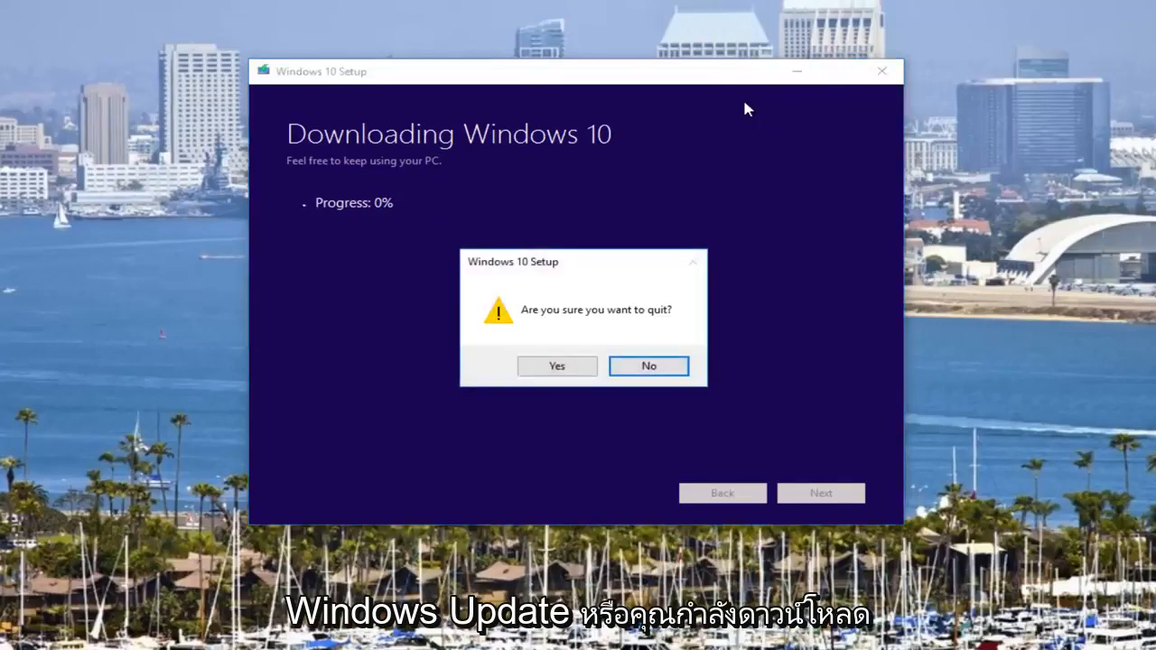
pyautogui.click(557, 366)
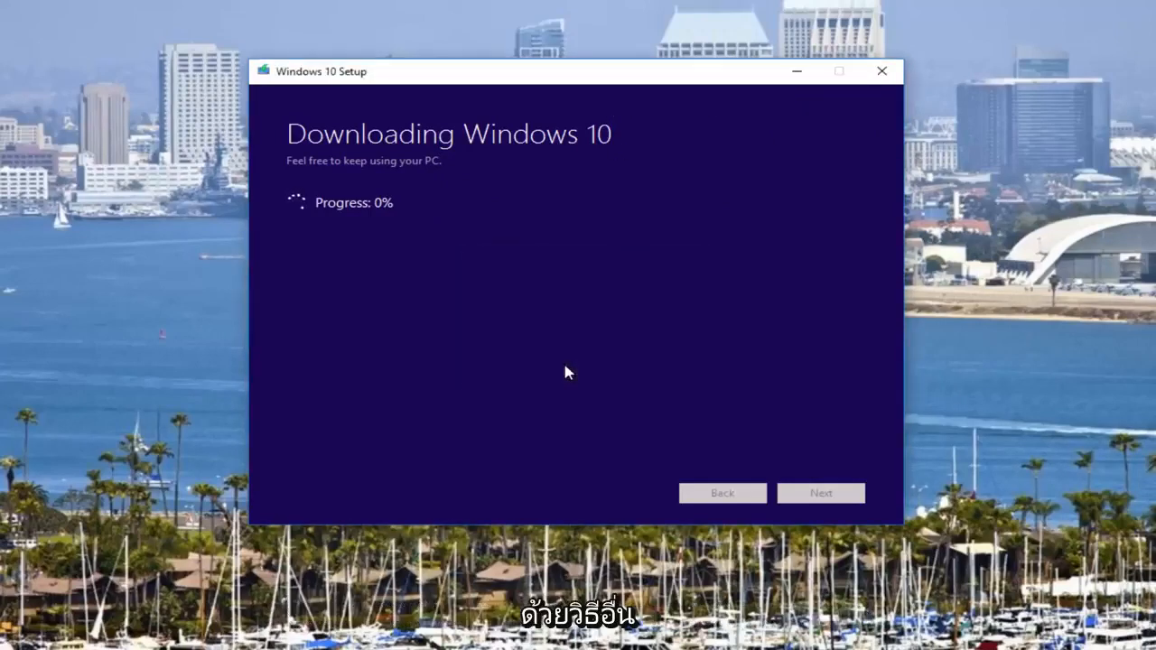